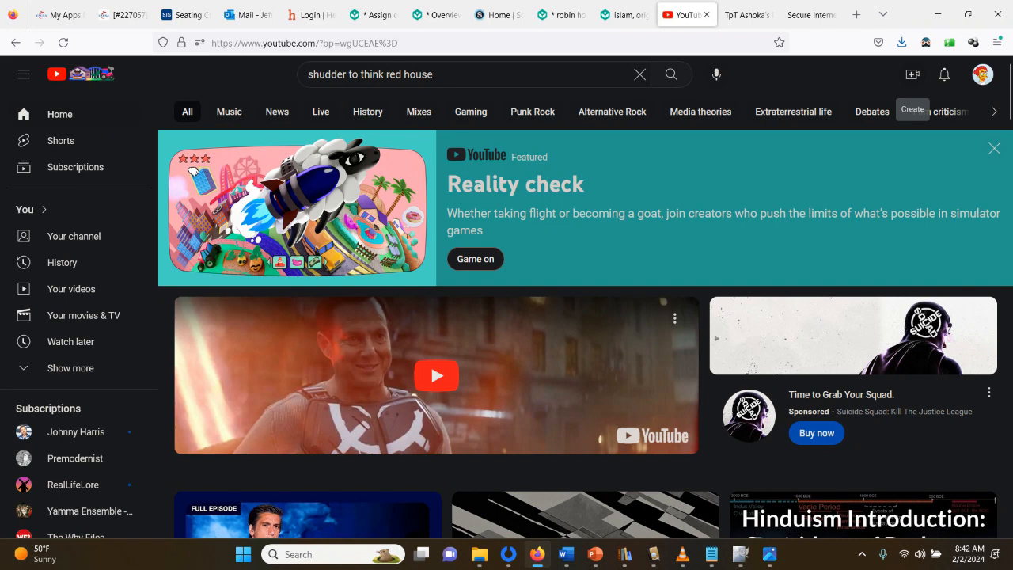
# Step: Start a new video upload and select the Sample YouTube video file from the Downloads folder
pyautogui.click(912, 73)
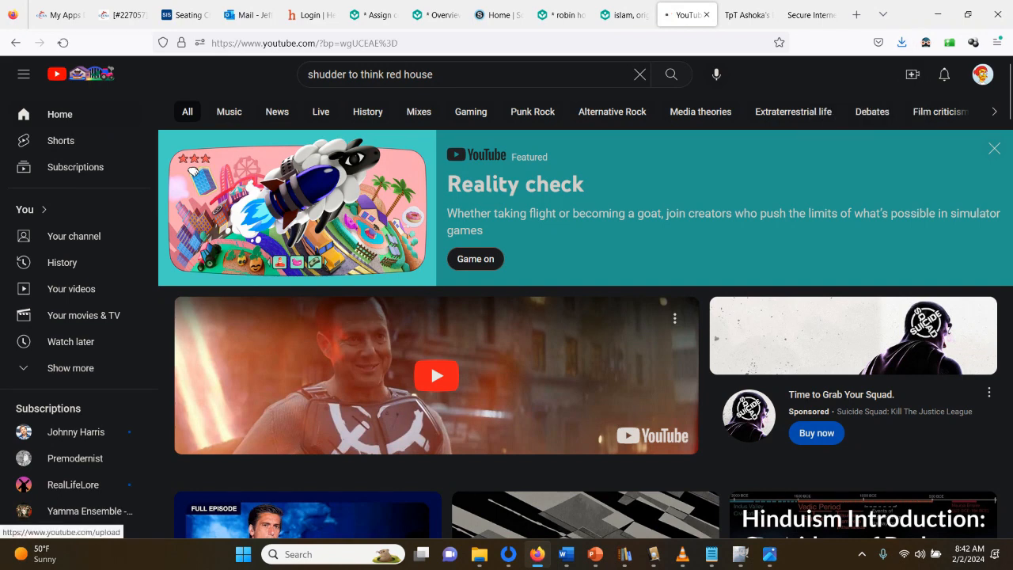
pyautogui.click(870, 106)
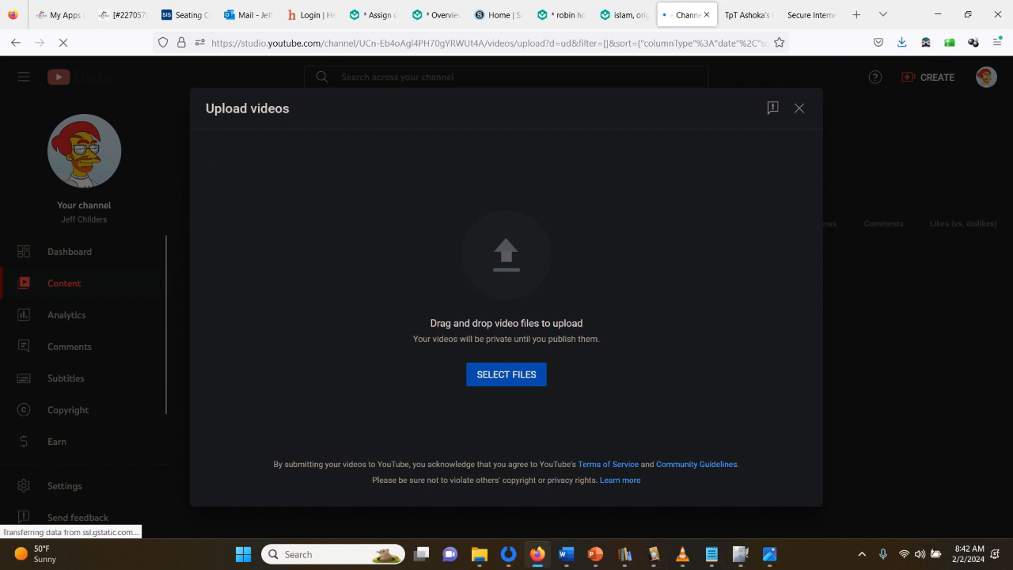
pyautogui.click(506, 374)
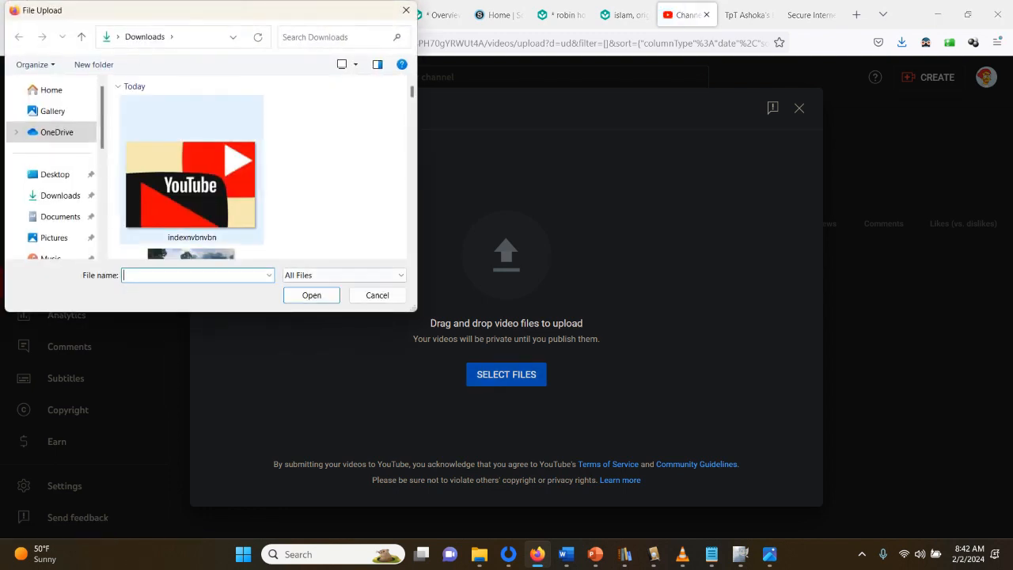
pyautogui.scroll(-6, 189, 182)
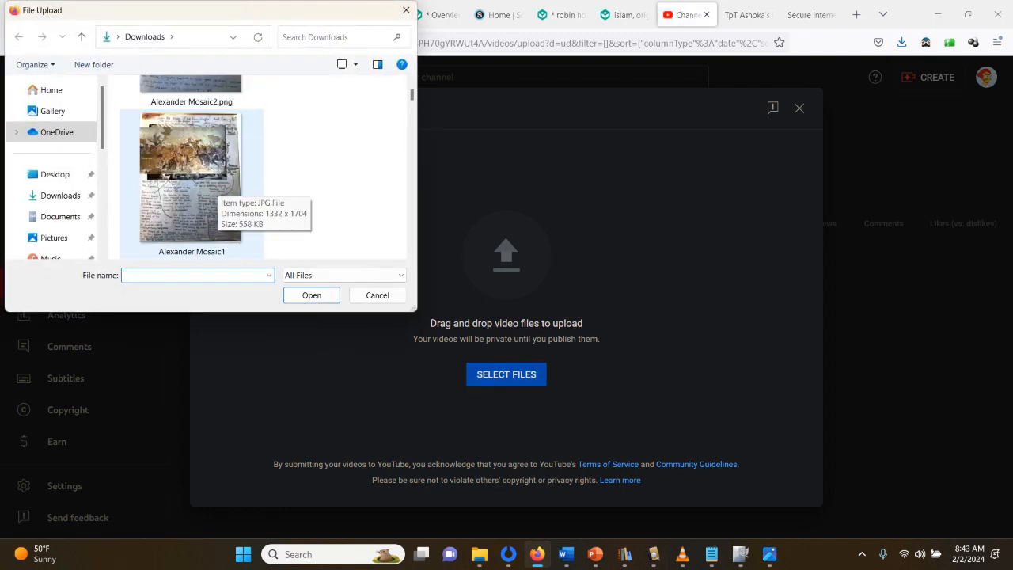
pyautogui.scroll(-3, 190, 166)
pyautogui.scroll(1, 190, 167)
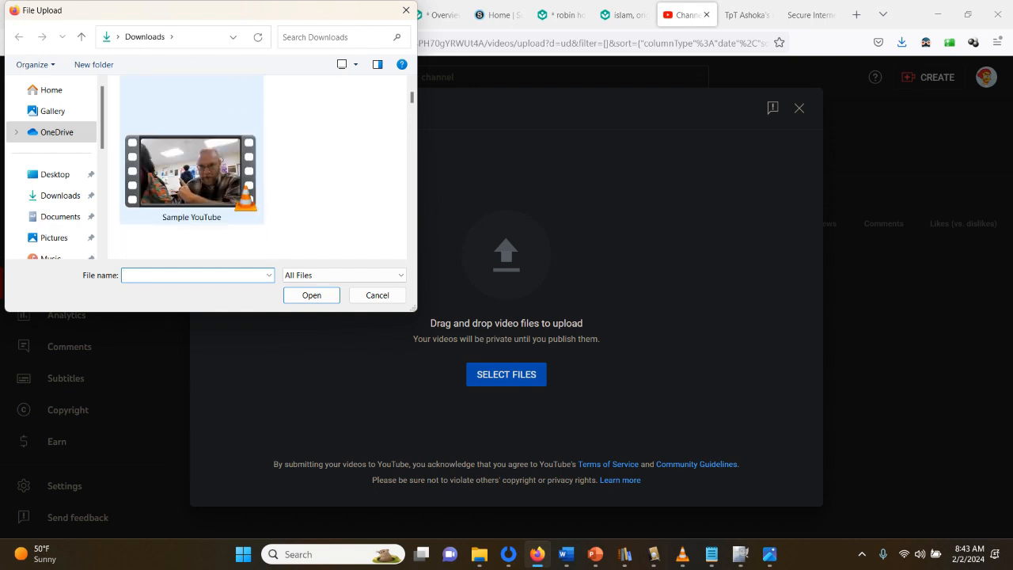
pyautogui.click(190, 170)
pyautogui.click(311, 295)
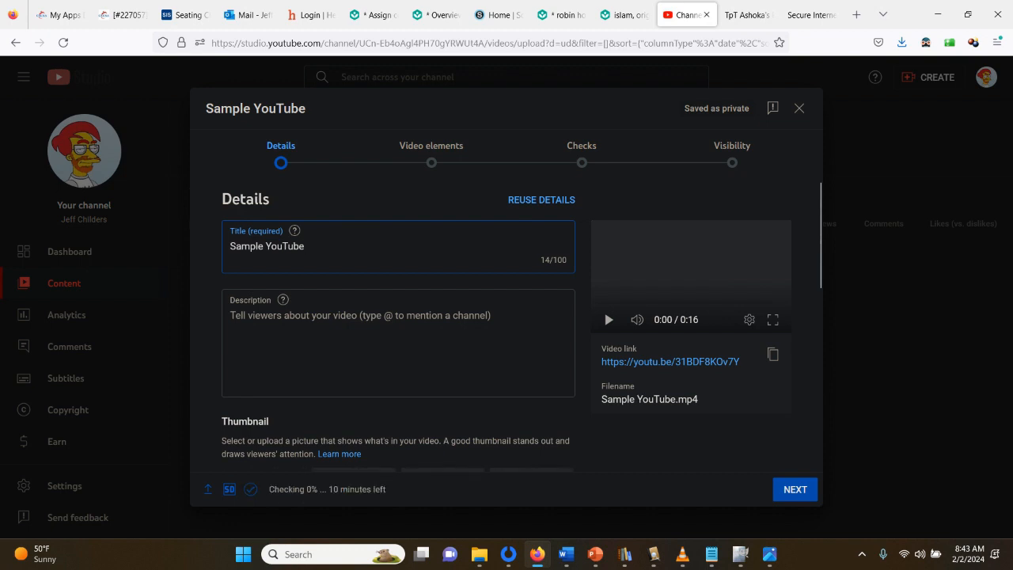
# Step: Append the student's first name and "Sucks" to the video title, and enter that name plus "sucks for real, guys." as the description
pyautogui.write('Gavin')
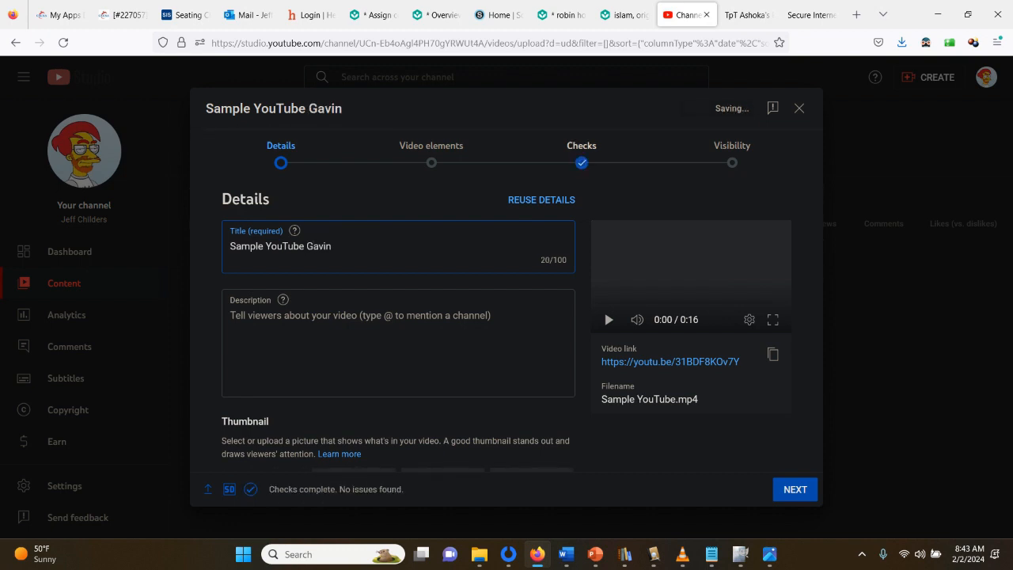
pyautogui.write(' Sucks')
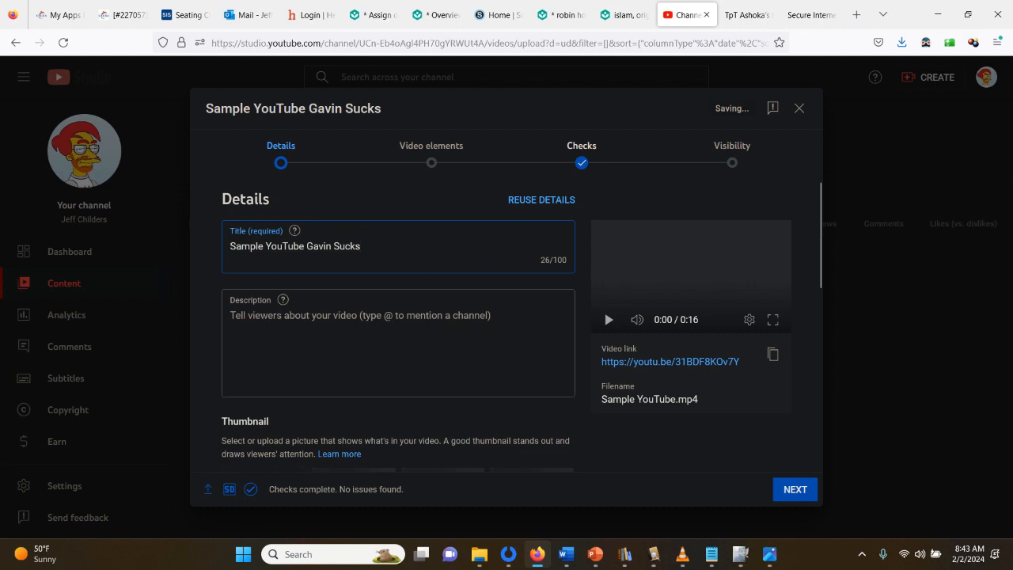
pyautogui.click(231, 315)
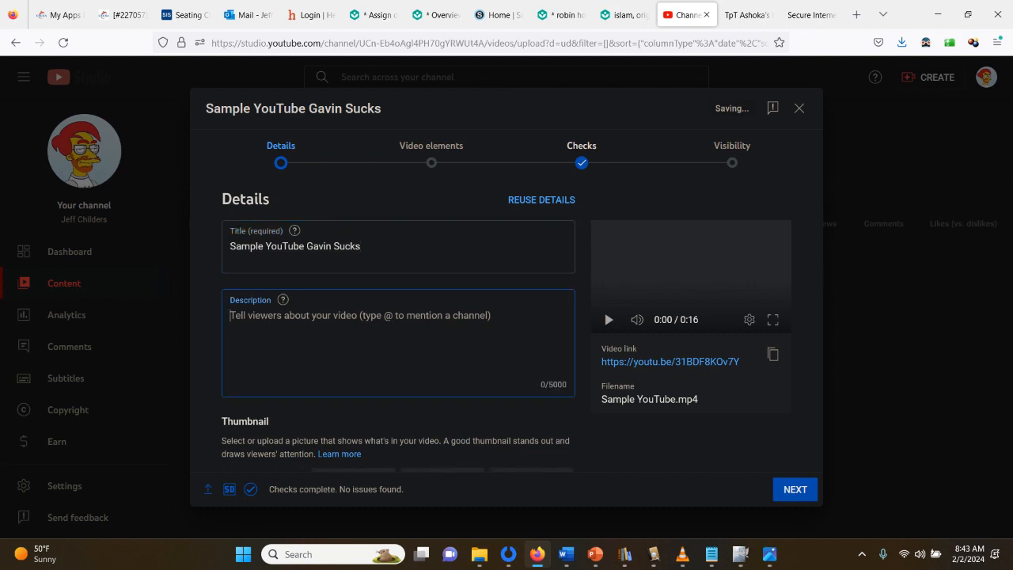
pyautogui.write('Gavin sucks')
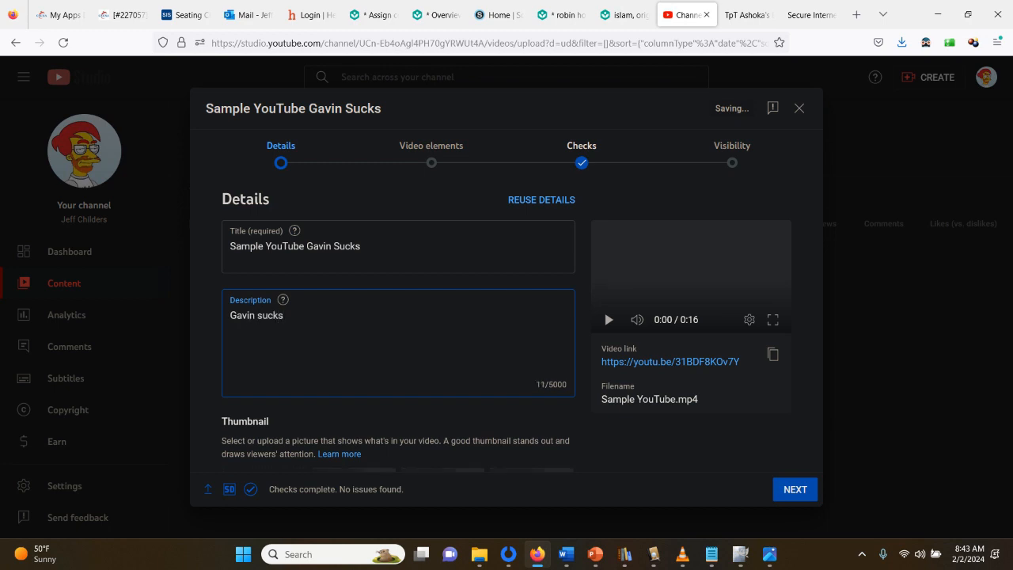
pyautogui.write(' for real, guys.')
# Step: Upload the picture of the burning blue portable toilet from the Downloads folder as the video's custom thumbnail
pyautogui.scroll(-3, 507, 326)
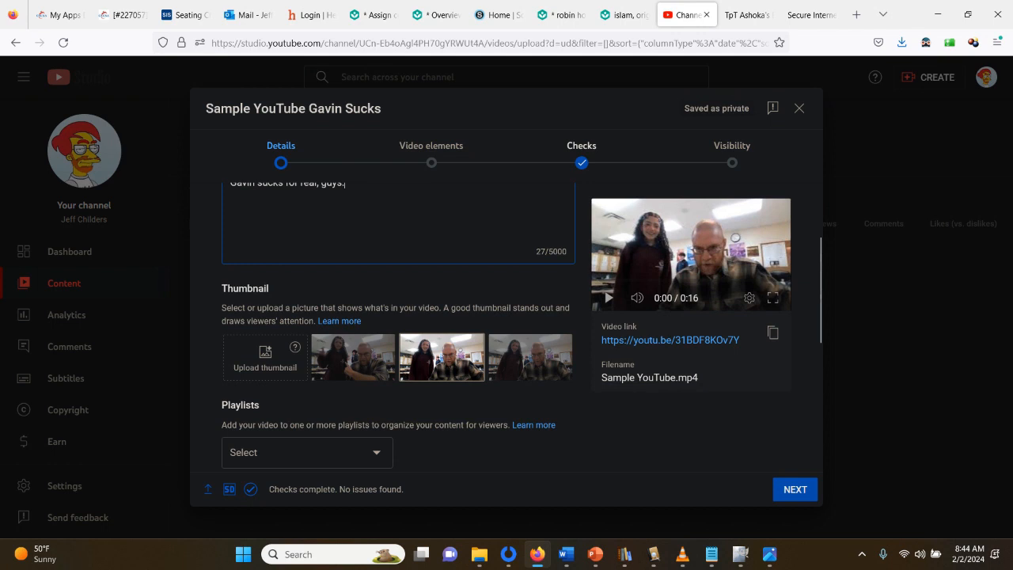
pyautogui.click(265, 358)
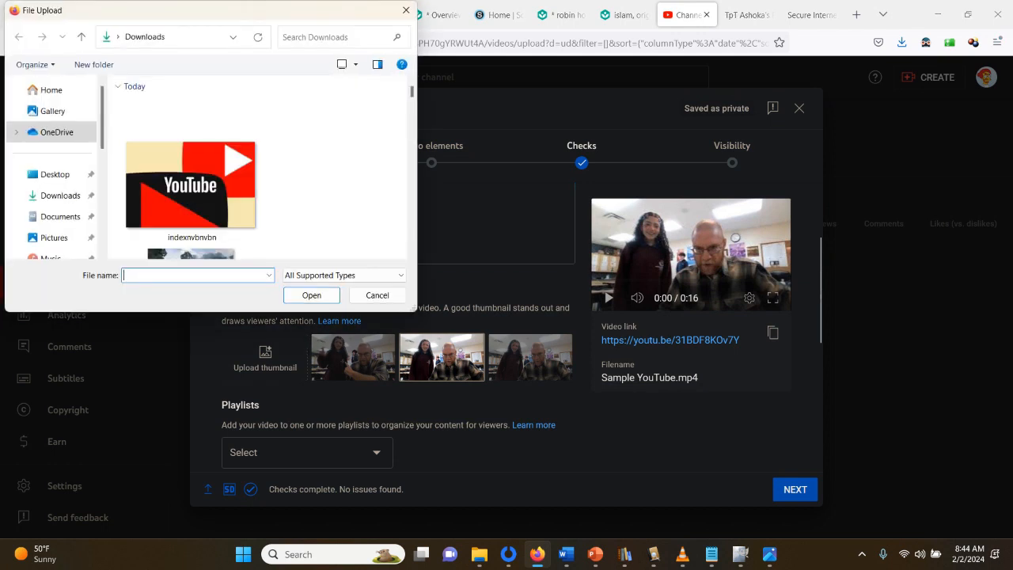
pyautogui.scroll(-1, 191, 166)
pyautogui.click(191, 178)
pyautogui.click(312, 295)
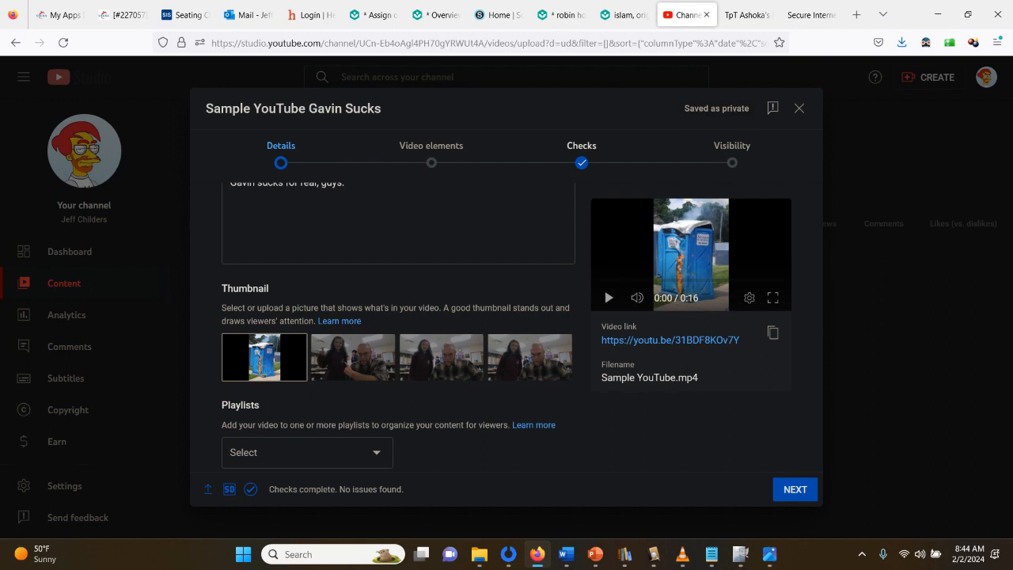
# Step: Add the video to the Themes in Greek Vase Painting playlist
pyautogui.scroll(-3, 522, 325)
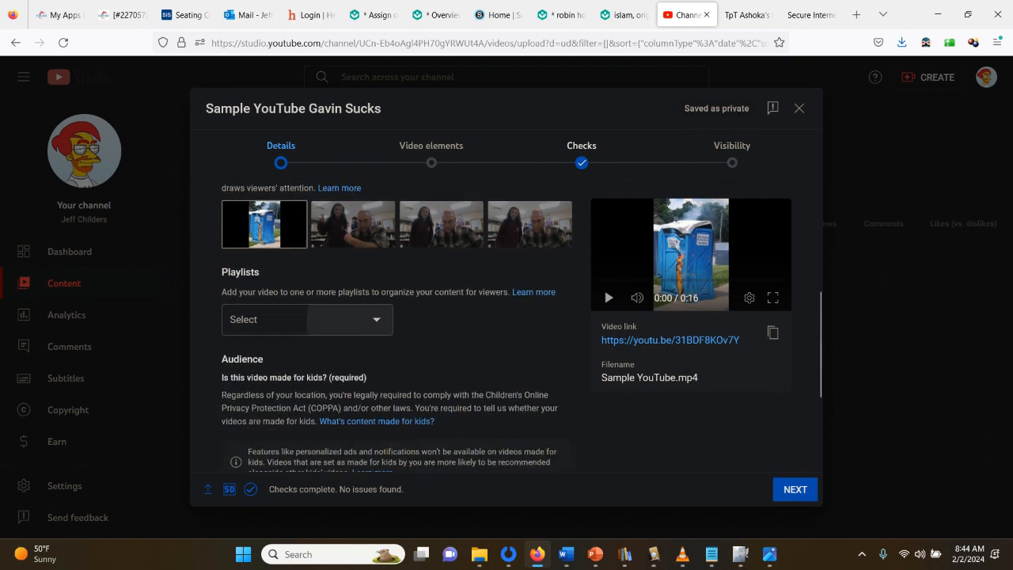
pyautogui.click(307, 319)
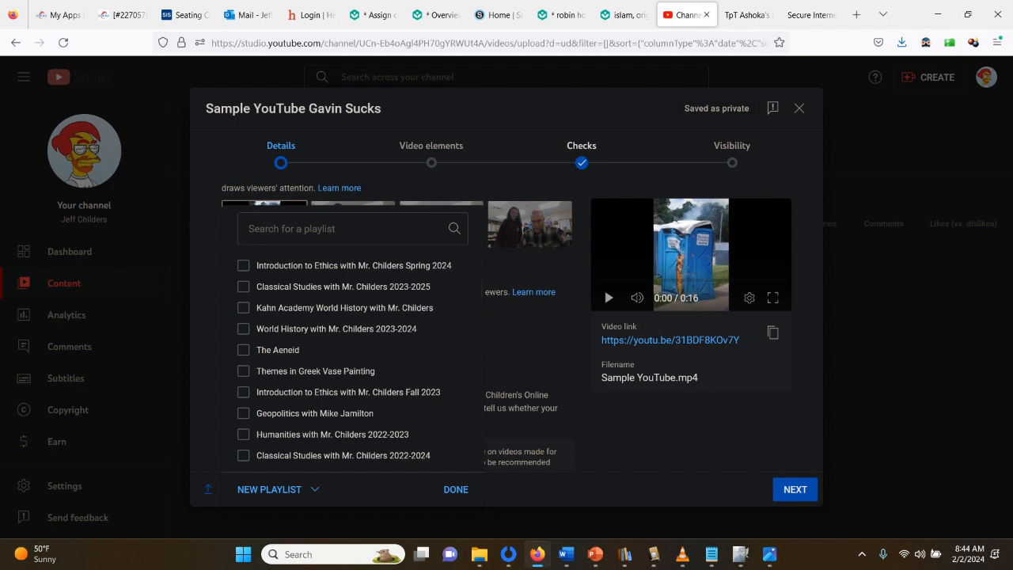
pyautogui.click(244, 371)
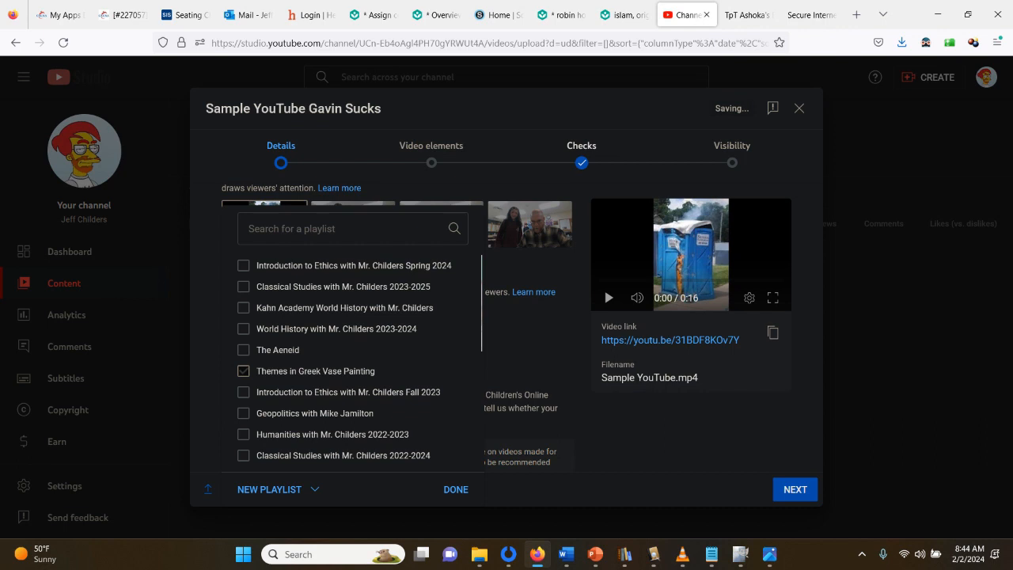
pyautogui.click(455, 489)
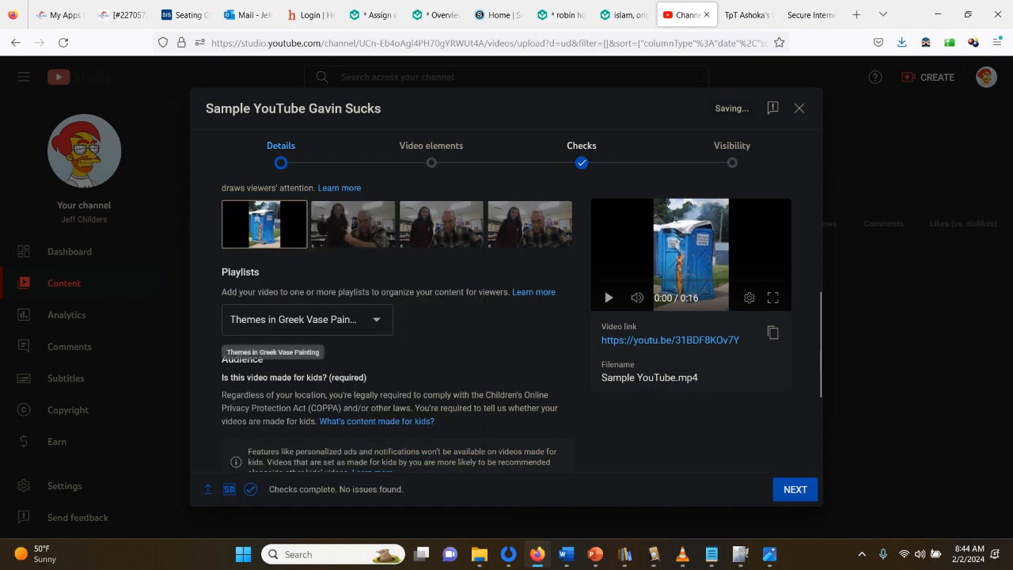
# Step: Advance the upload from Details through Video elements and Checks to the Visibility stage without adding any elements
pyautogui.scroll(-1, 597, 201)
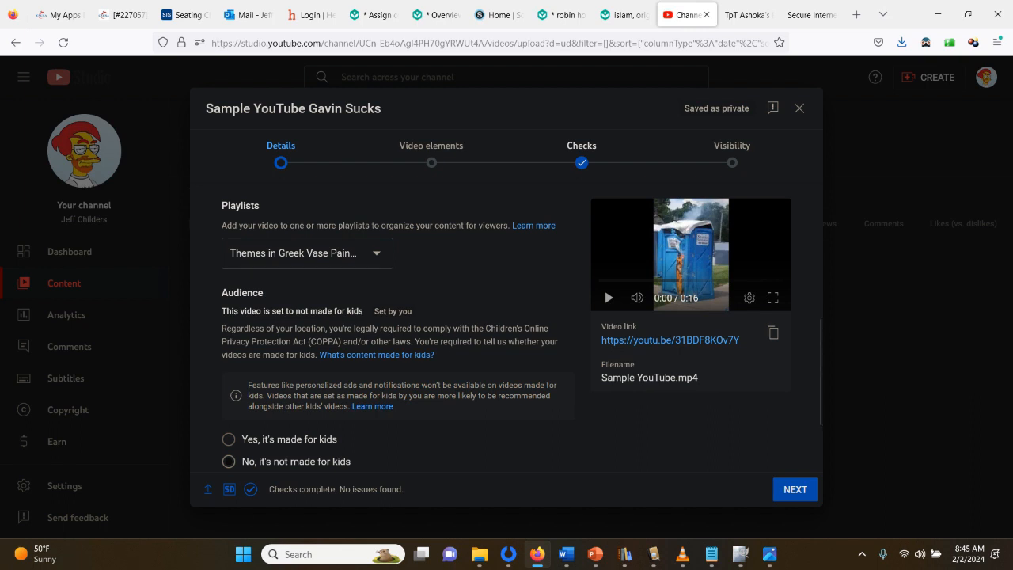
pyautogui.scroll(-3, 387, 316)
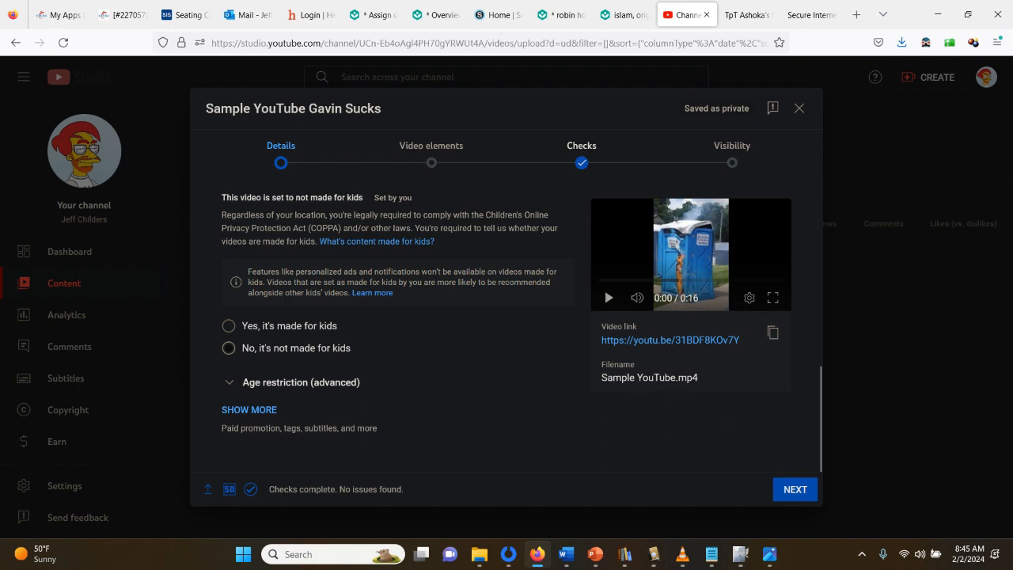
pyautogui.click(794, 489)
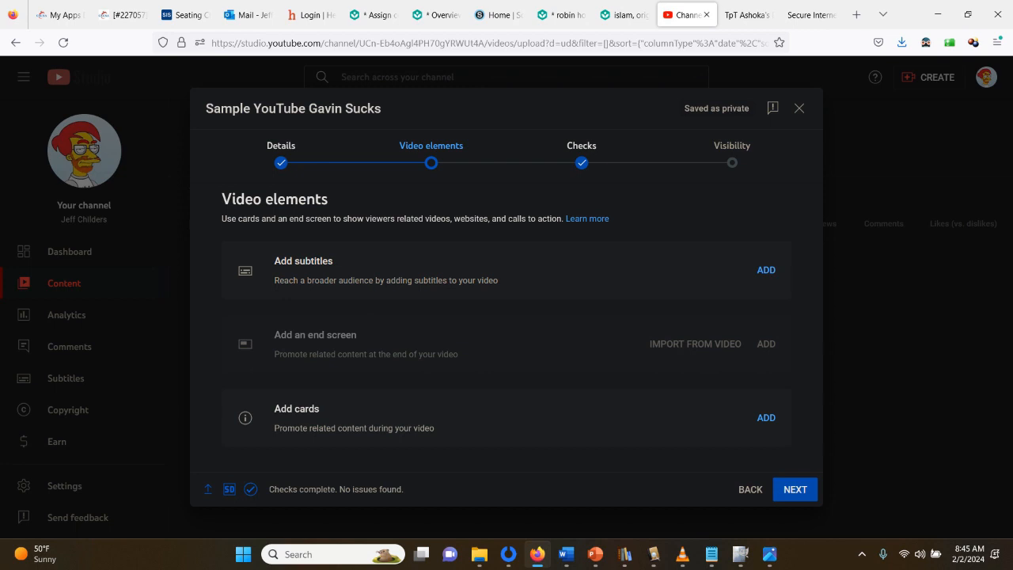
pyautogui.click(794, 488)
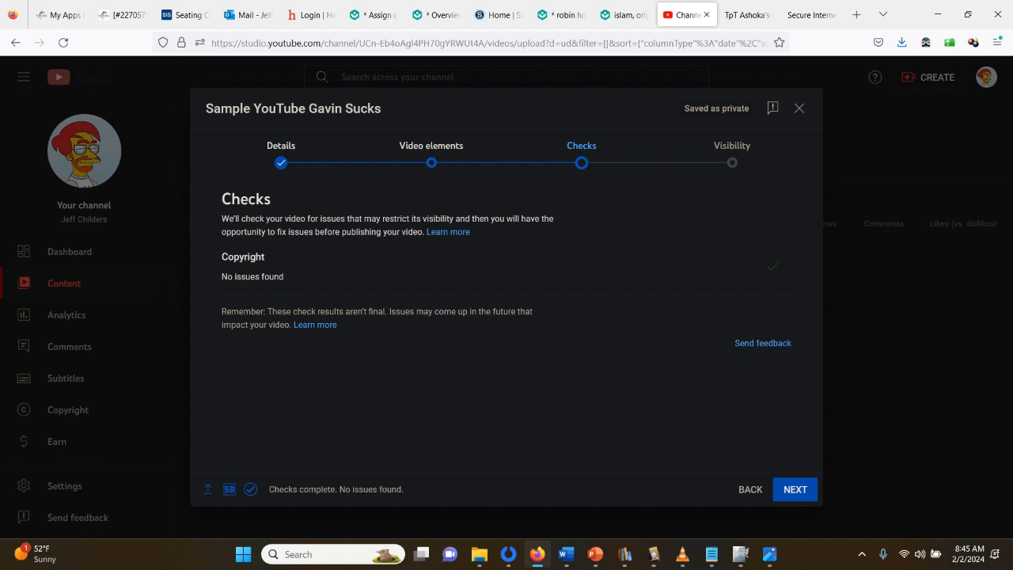
pyautogui.click(794, 488)
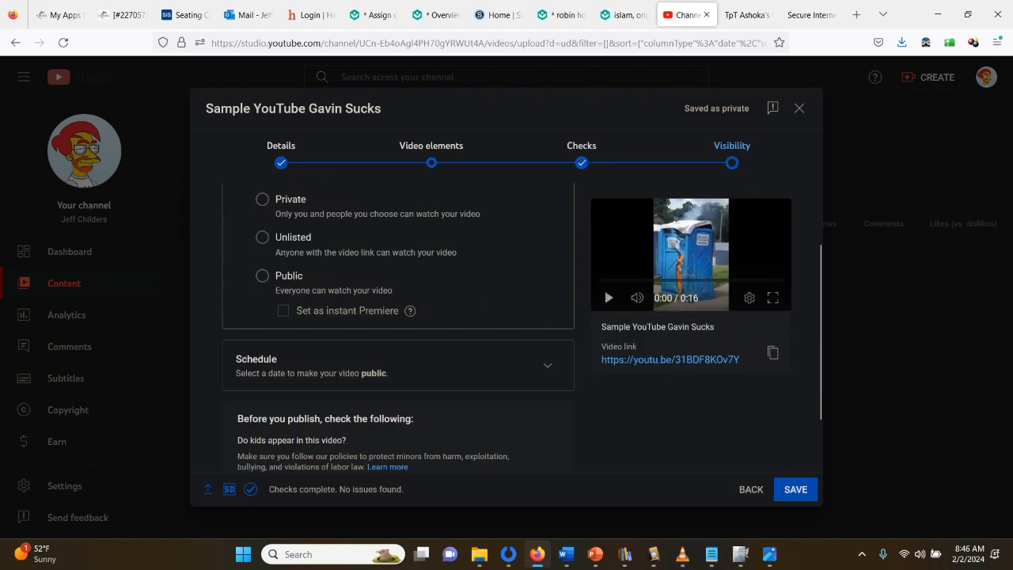
# Step: Try to save the video without choosing a visibility option, and go back to Checks before reopening Visibility
pyautogui.click(794, 489)
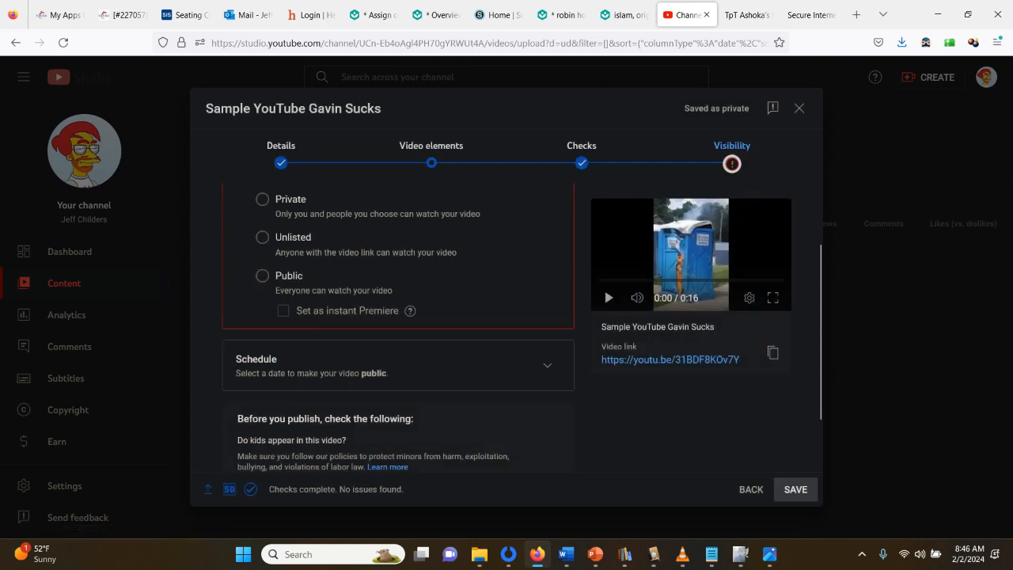
pyautogui.click(750, 488)
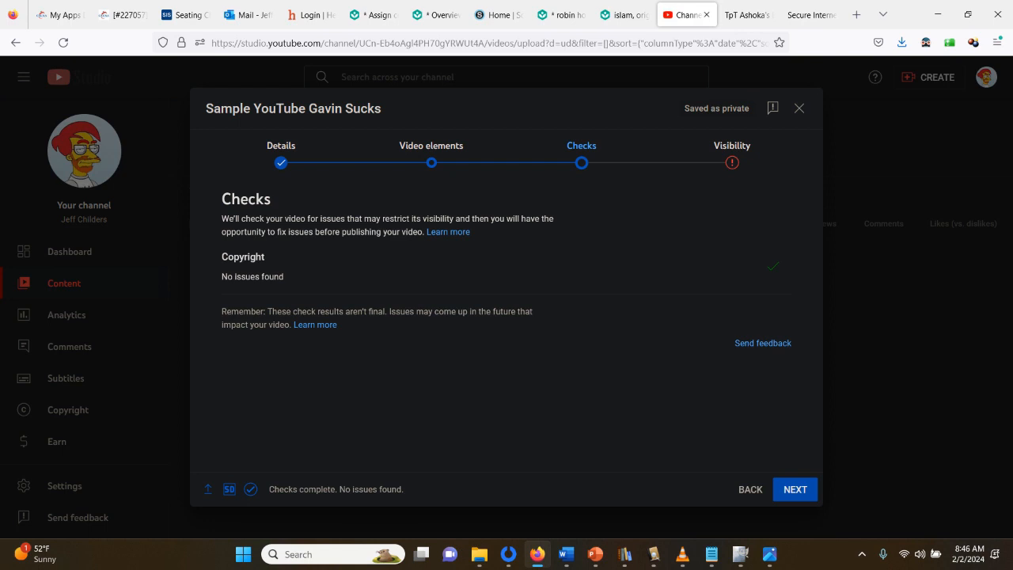
pyautogui.click(795, 489)
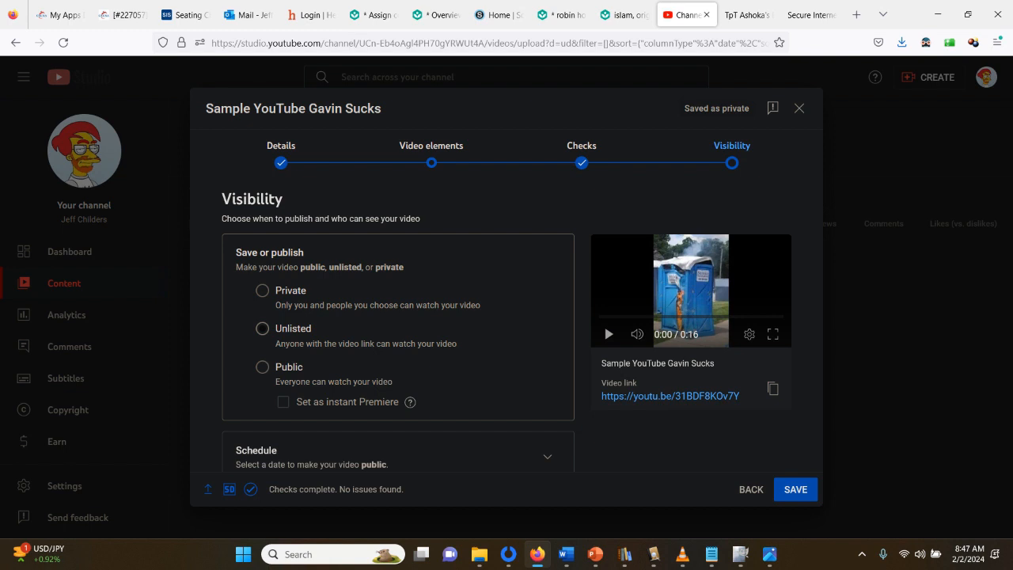
# Step: Review the visibility options and open the uploaded video's link in a new browser tab to view its watch page
pyautogui.scroll(-3, 599, 203)
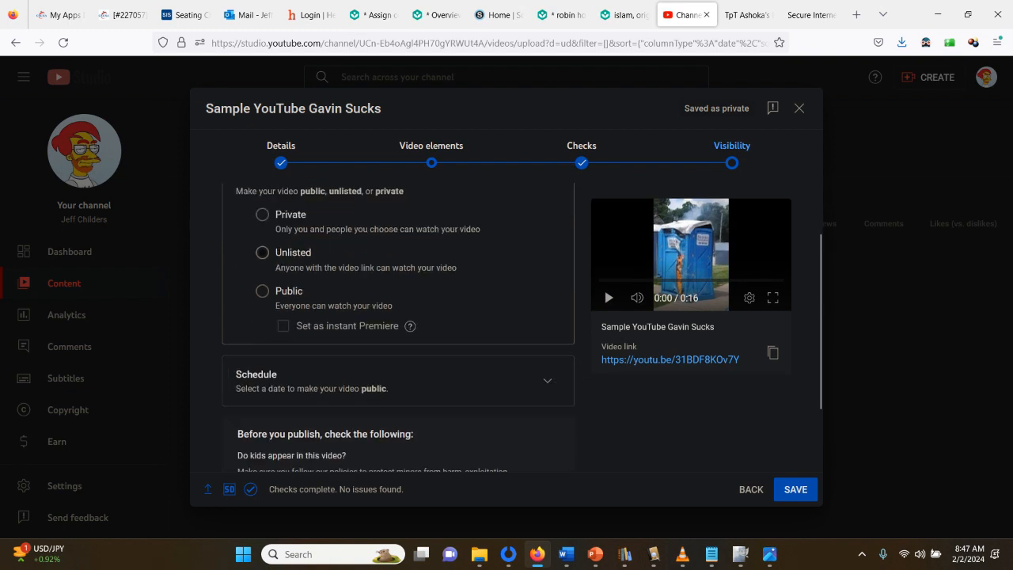
pyautogui.scroll(3, 598, 204)
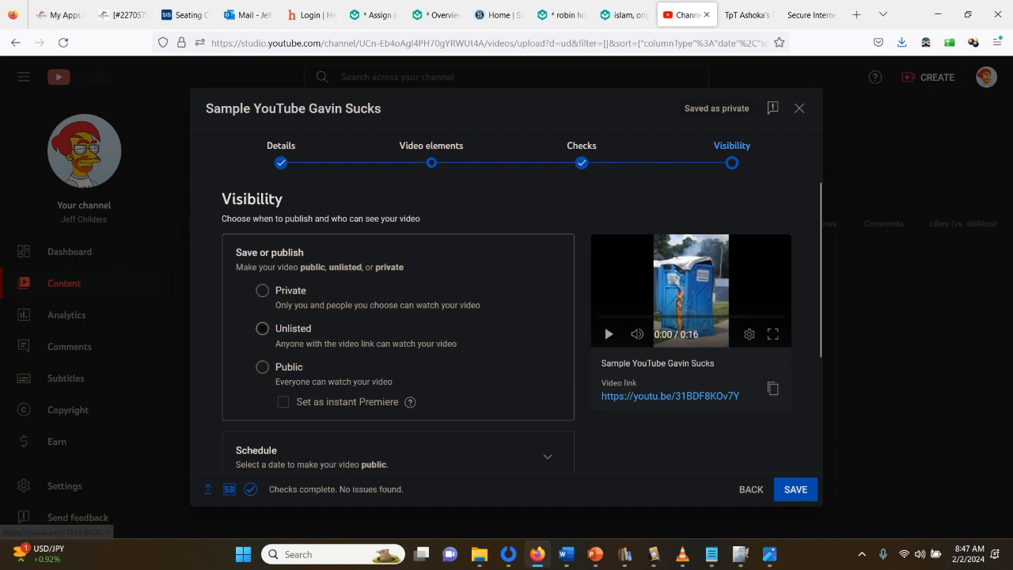
pyautogui.rightClick(699, 395)
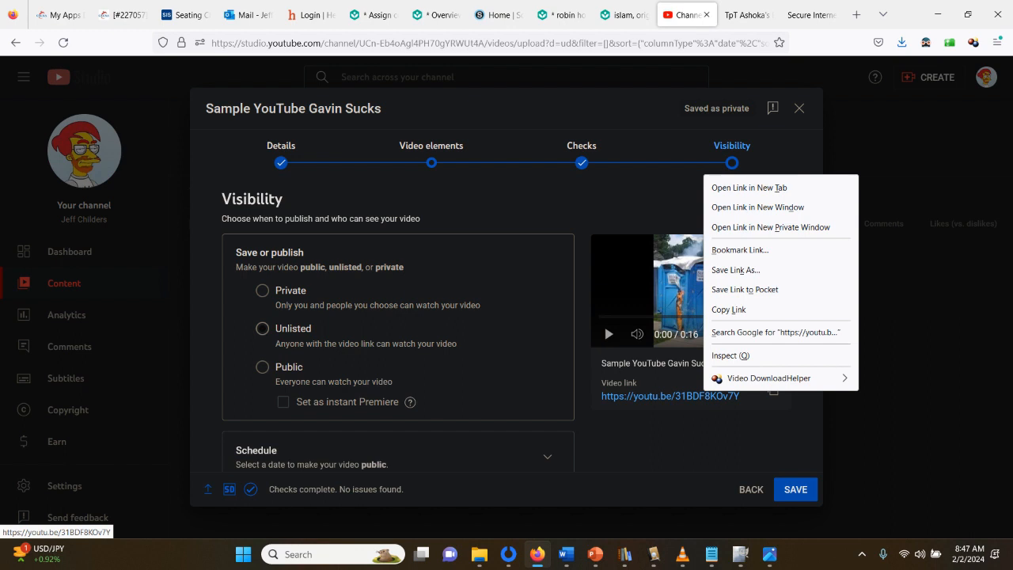
pyautogui.click(740, 186)
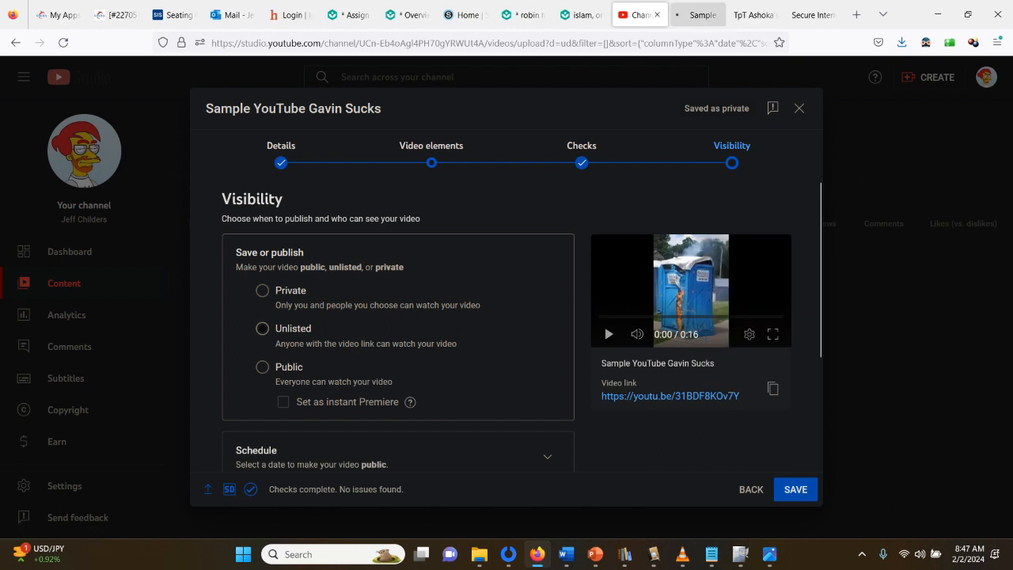
pyautogui.click(697, 15)
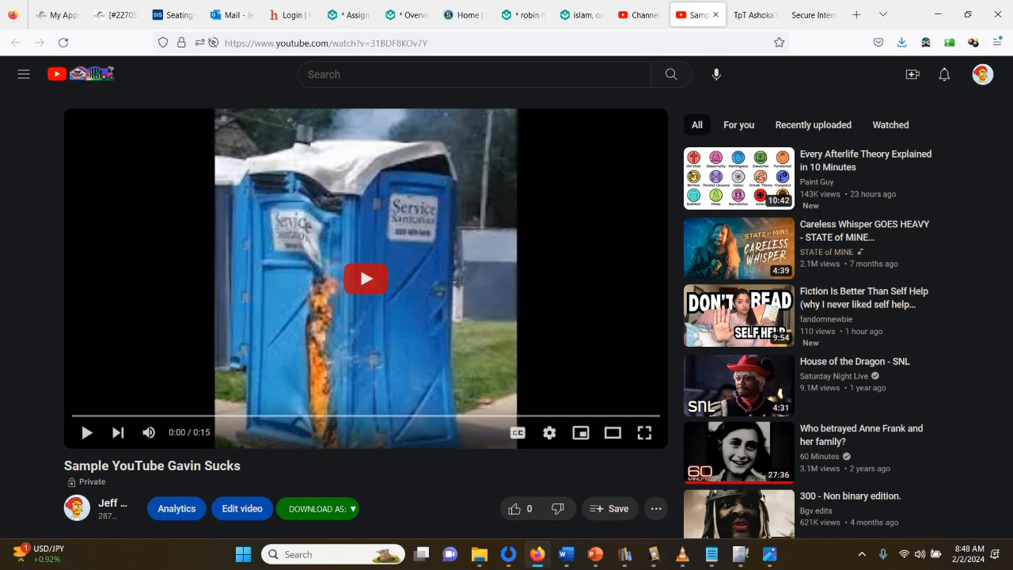
# Step: Return to the Visibility stage of the upload and try to save the video
pyautogui.click(639, 14)
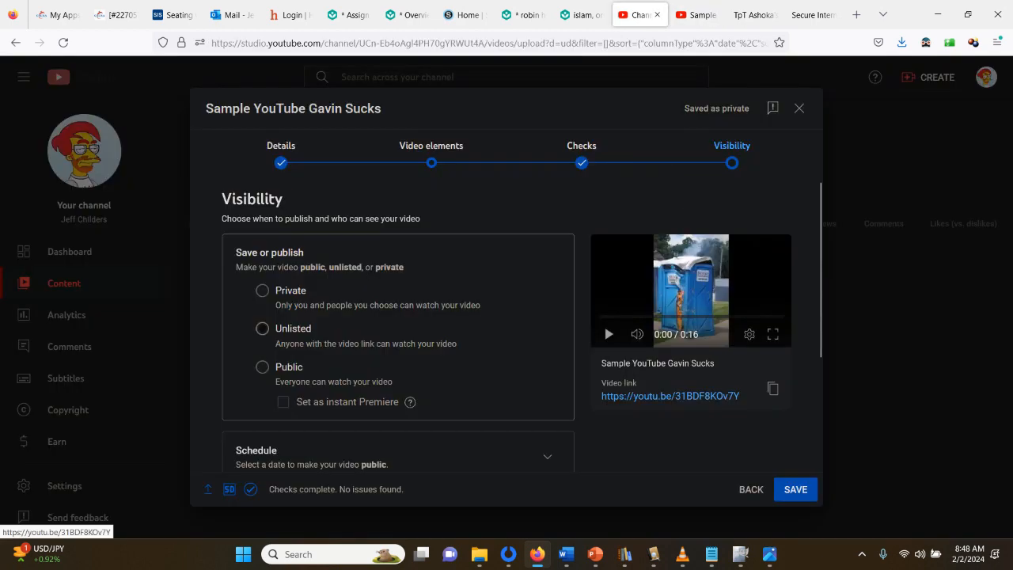
pyautogui.click(795, 489)
# Step: Switch back to the uploaded video's watch page and play the video
pyautogui.click(695, 15)
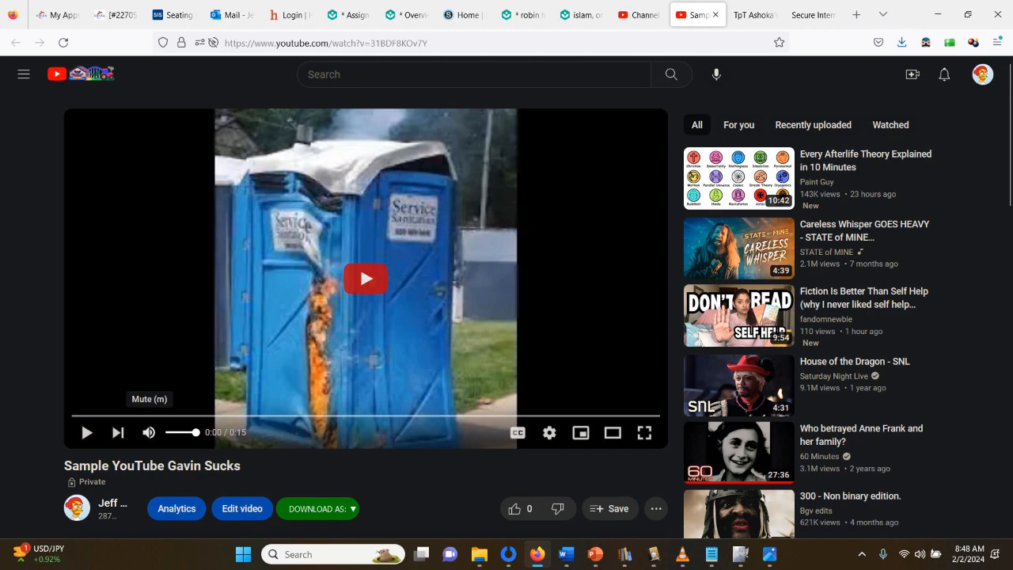
pyautogui.click(508, 554)
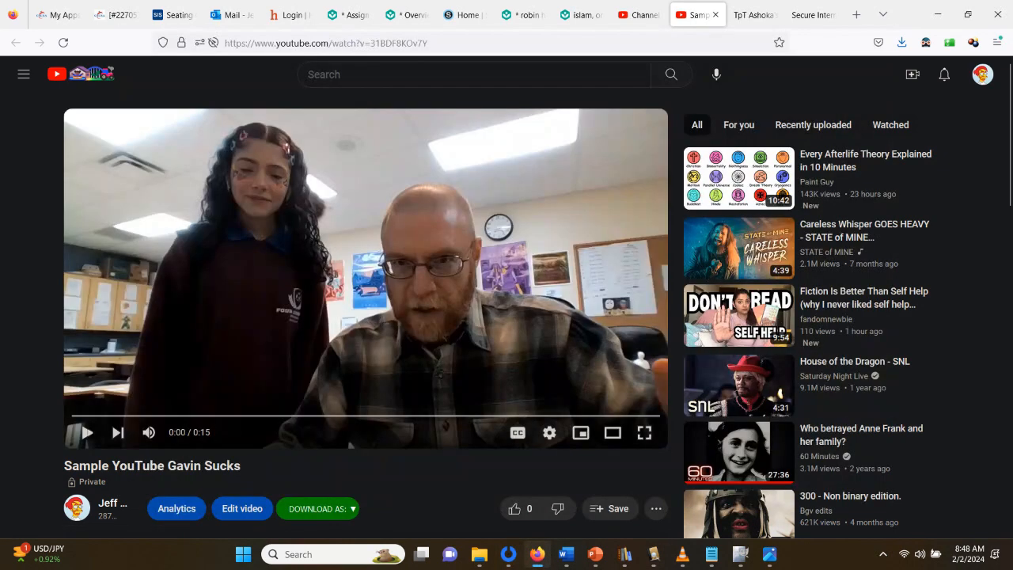
pyautogui.click(87, 432)
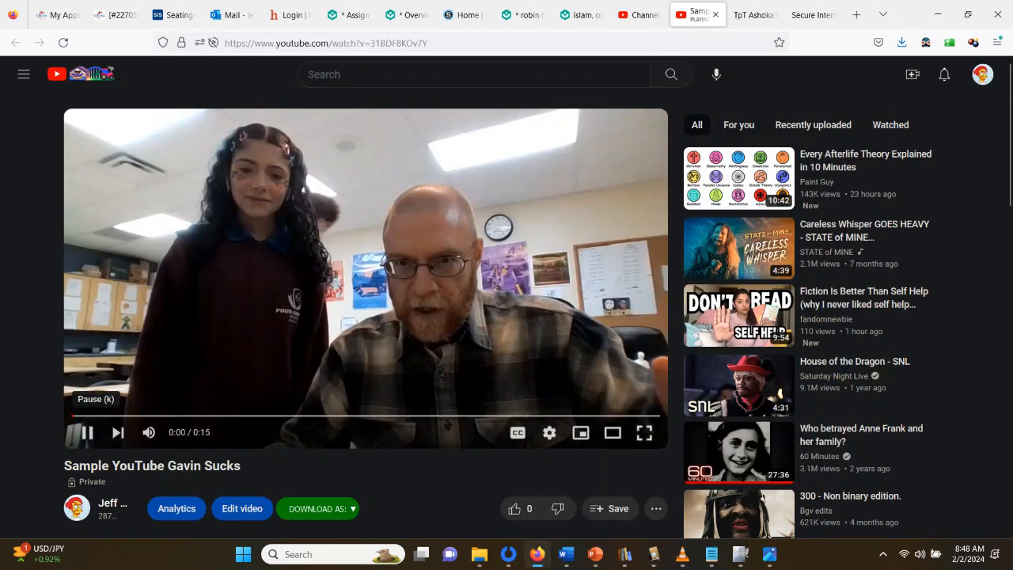